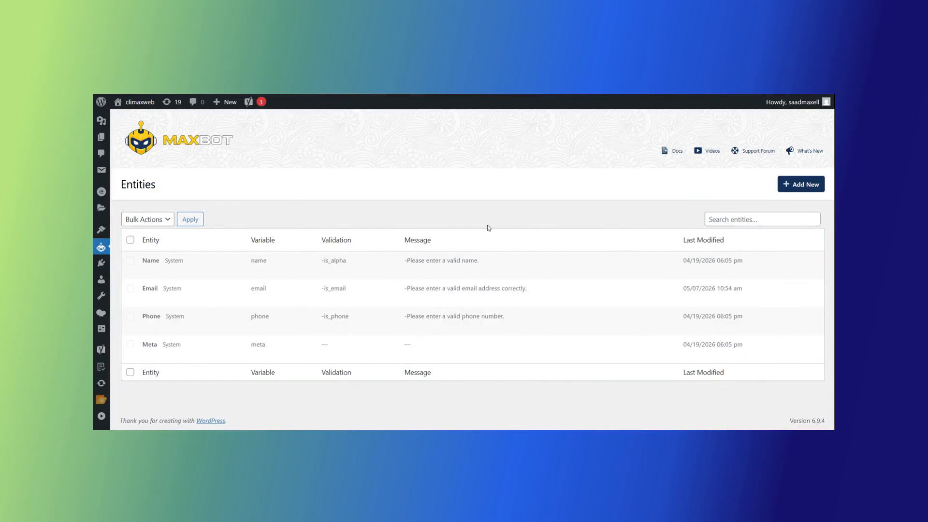
- Edit the Email entity's validation message to "Please enter a valid email address." and save the entity
{"action": "mouse_move", "coordinate": [149, 302]}
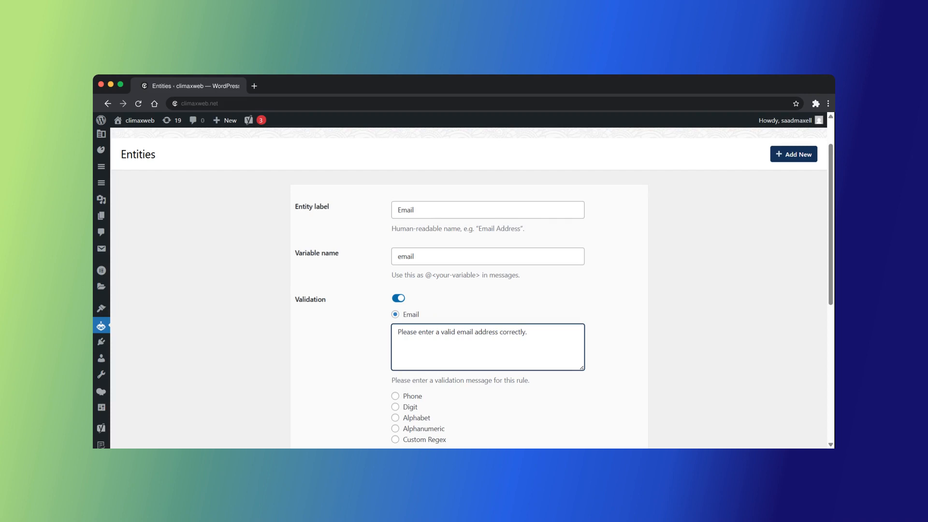
{"action": "key", "text": "BackSpace"}
{"action": "key", "text": "BackSpace"}
{"action": "key", "text": "BackSpace"}
{"action": "key", "text": "BackSpace"}
{"action": "key", "text": "BackSpace"}
{"action": "key", "text": "BackSpace"}
{"action": "key", "text": "BackSpace"}
{"action": "key", "text": "BackSpace"}
{"action": "key", "text": "BackSpace"}
{"action": "key", "text": "BackSpace"}
{"action": "key", "text": "BackSpace"}
{"action": "type", "text": "."}
{"action": "scroll", "coordinate": [469, 290], "scroll_direction": "down", "scroll_amount": 2}
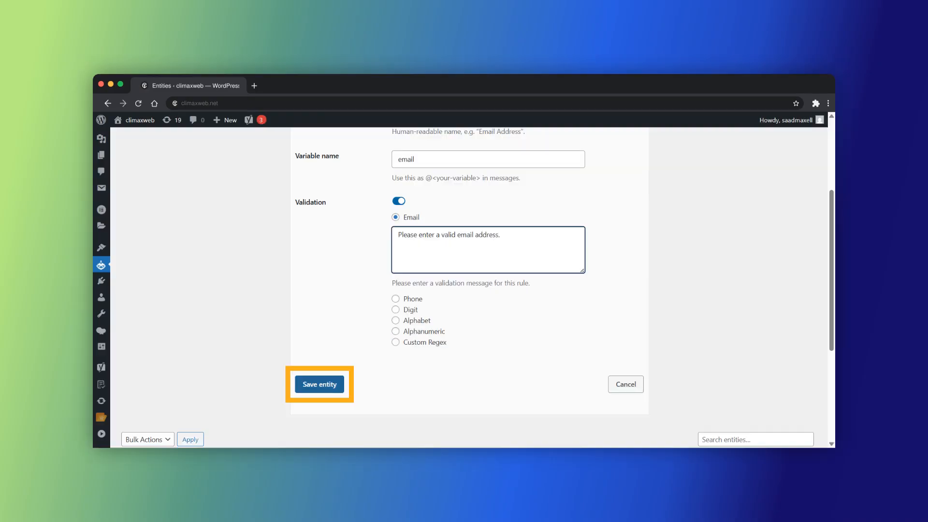
{"action": "left_click", "coordinate": [320, 384]}
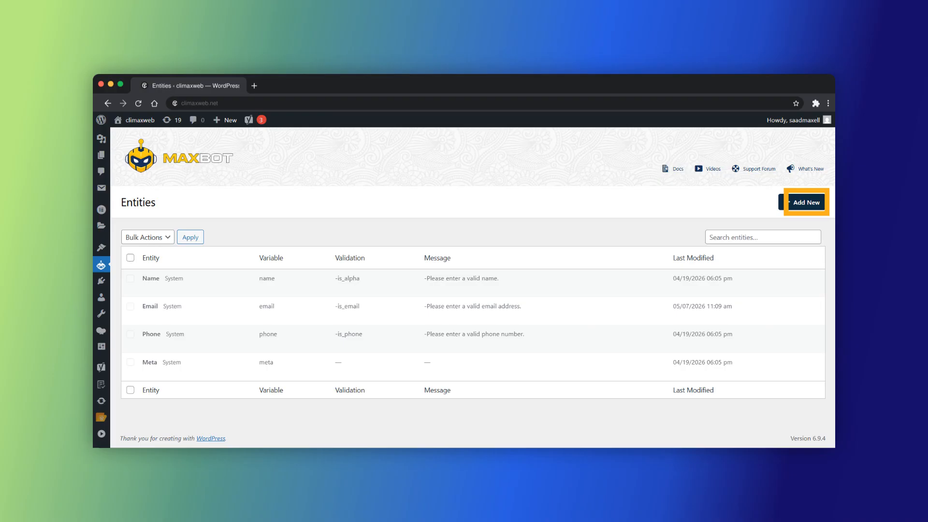
- Start a new entity with the label "Country" and the variable name "country"
{"action": "left_click", "coordinate": [802, 202]}
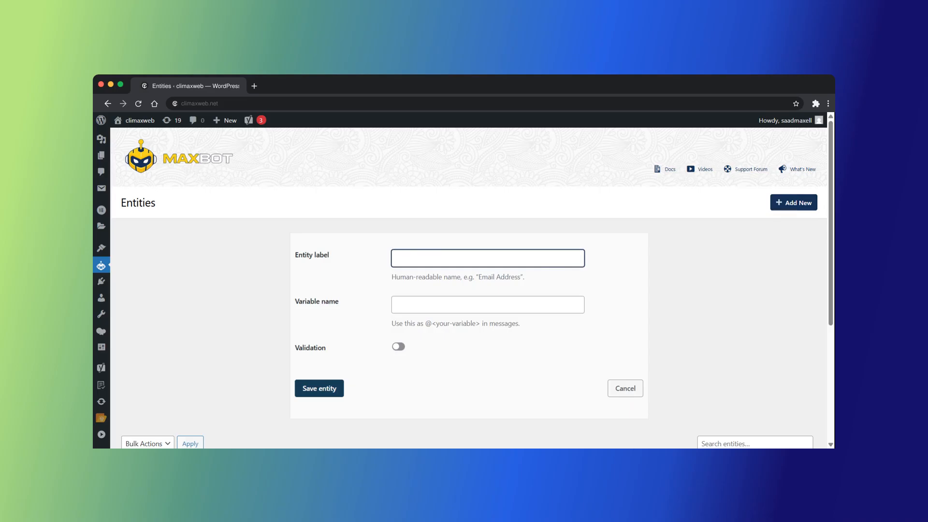
{"action": "type", "text": "Country"}
{"action": "key", "text": "Tab"}
{"action": "type", "text": "countr"}
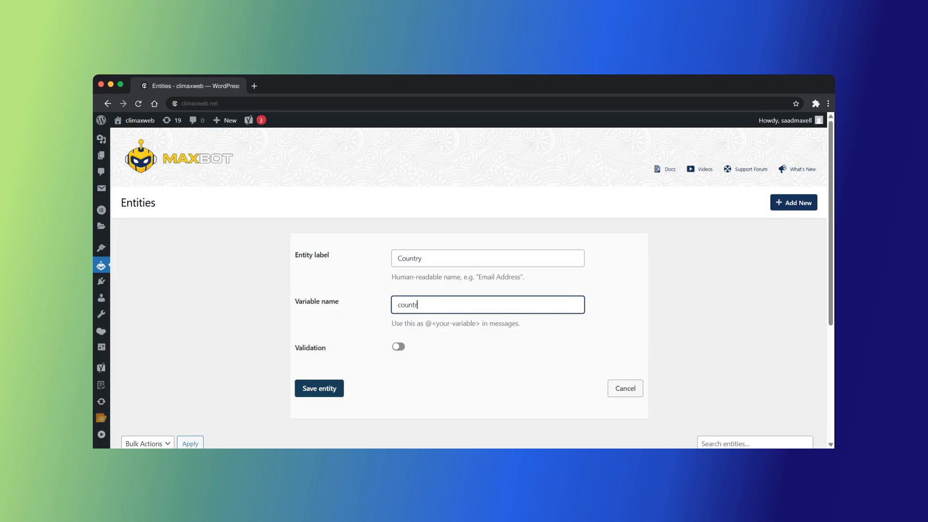
{"action": "type", "text": "y"}
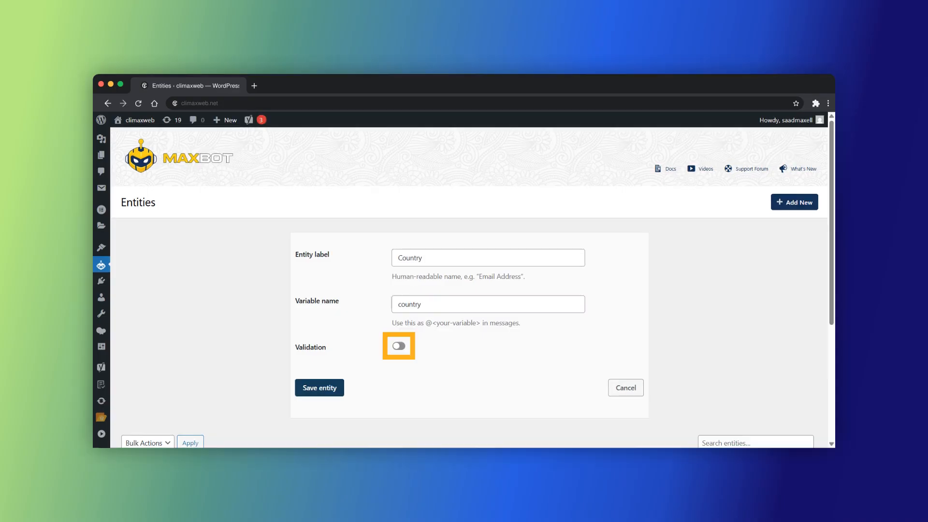
- Enable validation for the Country entity with the Alphabet rule and the message "Enter a valid country"
{"action": "left_click", "coordinate": [398, 347]}
{"action": "scroll", "coordinate": [398, 348], "scroll_direction": "down", "scroll_amount": 2}
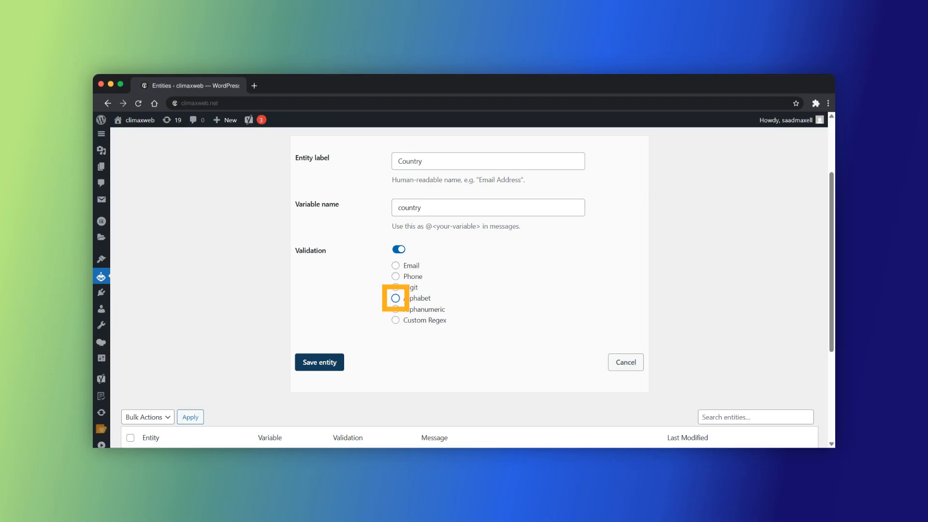
{"action": "left_click", "coordinate": [395, 300]}
{"action": "type", "text": "Enter a valid country"}
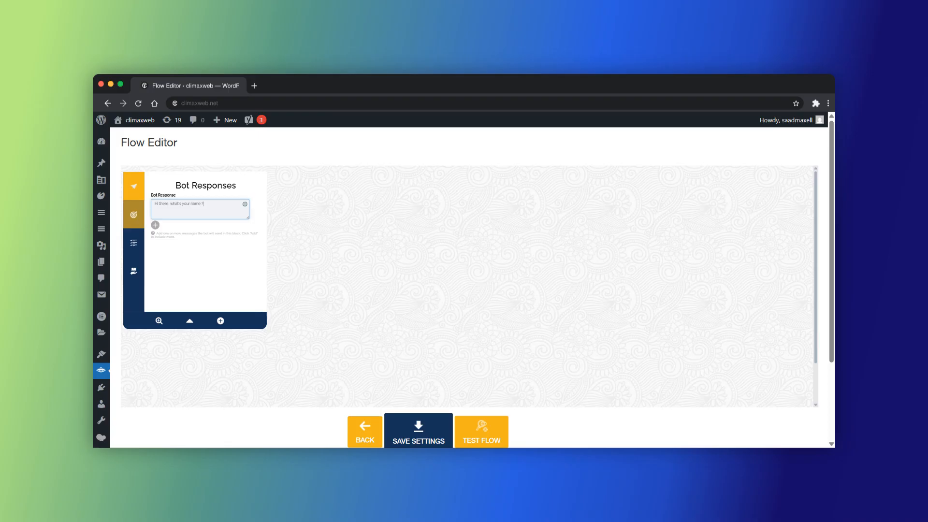
- Set the first block's next step to save the user's reply into the Name data entity, and collapse the block
{"action": "left_click", "coordinate": [133, 214]}
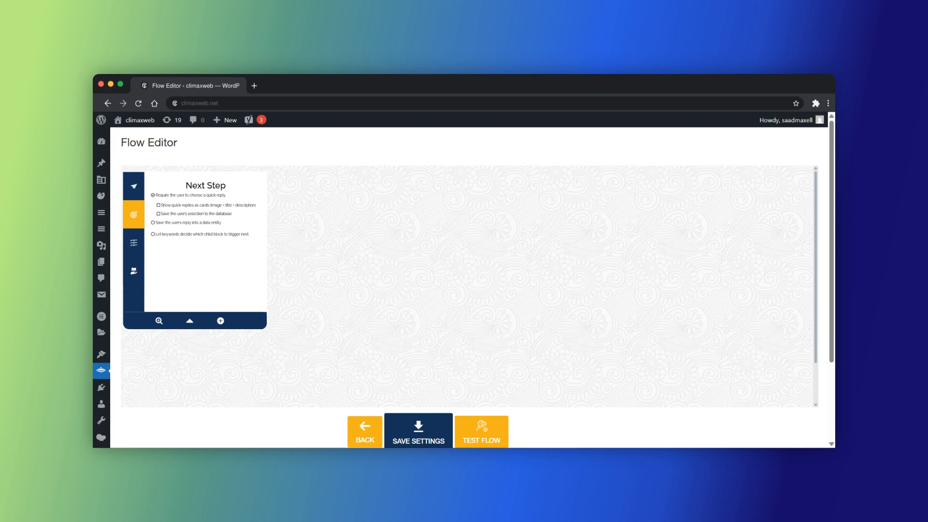
{"action": "left_click", "coordinate": [153, 222]}
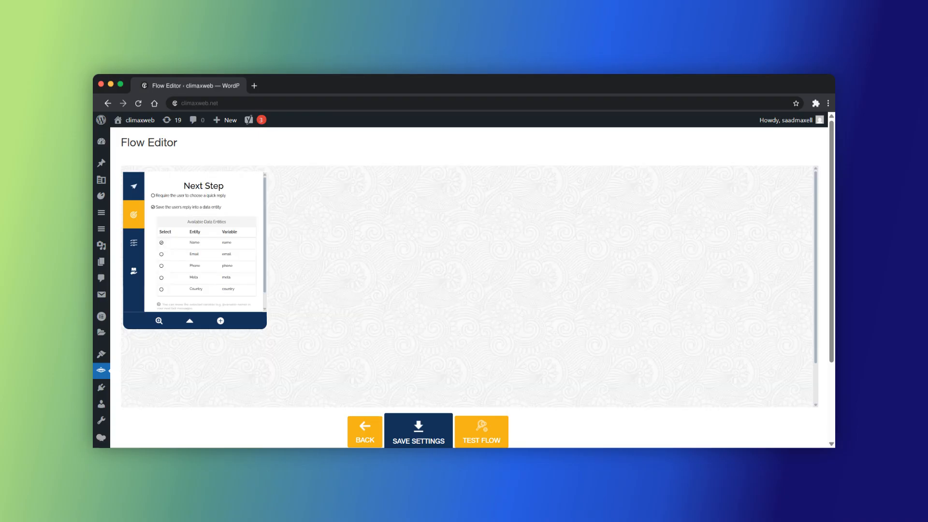
{"action": "left_click", "coordinate": [190, 321]}
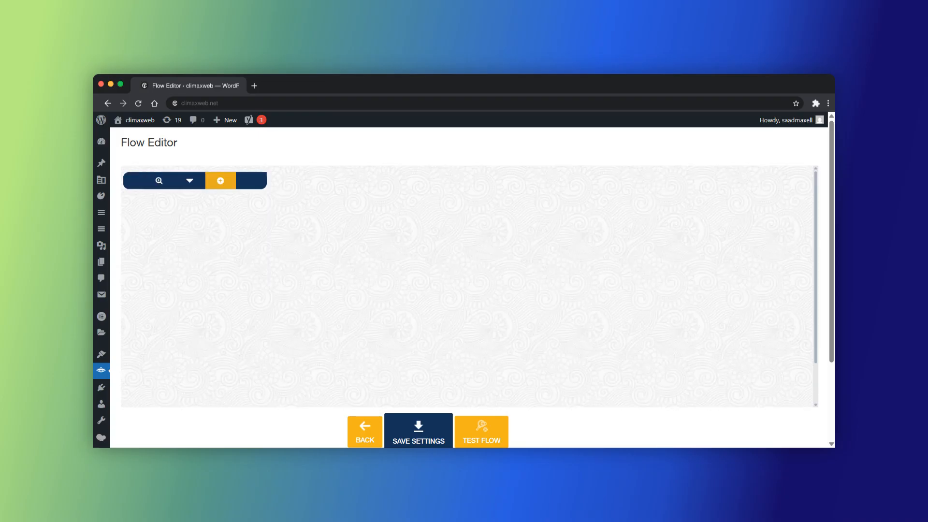
- Add a child block asking "What about your email ?" that saves the user's reply into the Email data entity
{"action": "left_click", "coordinate": [221, 181]}
{"action": "type", "text": "W"}
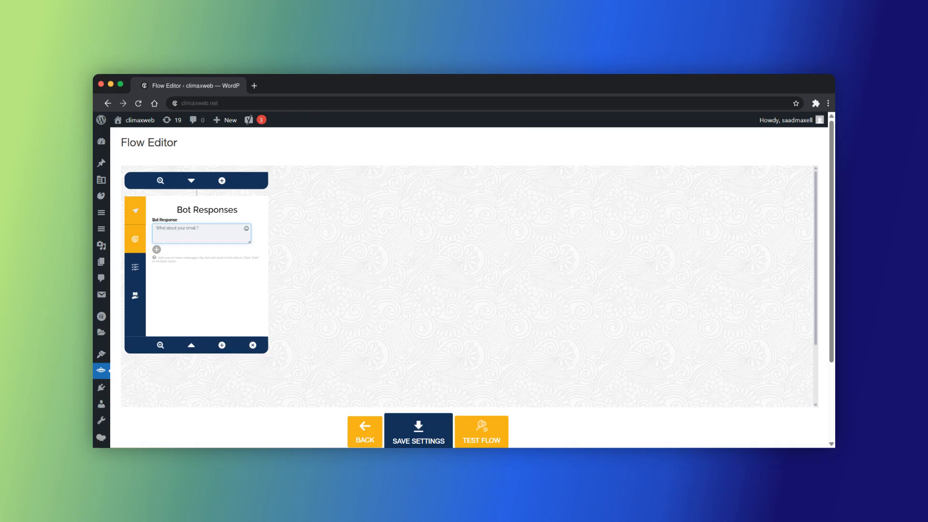
{"action": "left_click", "coordinate": [135, 239]}
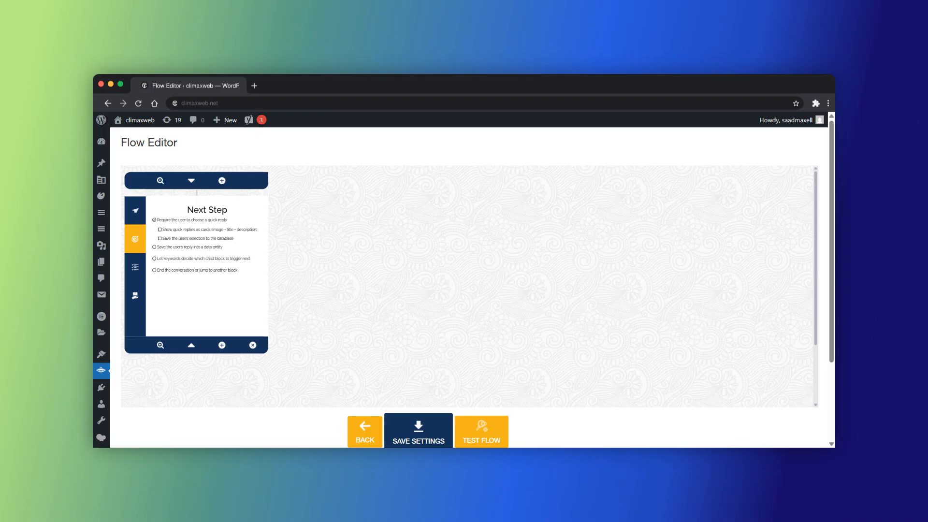
{"action": "left_click", "coordinate": [154, 247]}
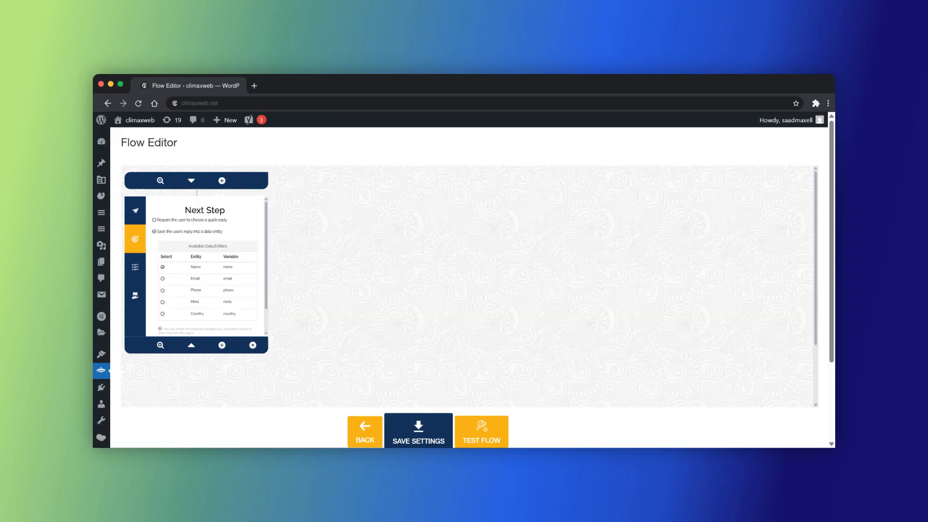
{"action": "left_click", "coordinate": [163, 278]}
{"action": "left_click", "coordinate": [191, 346]}
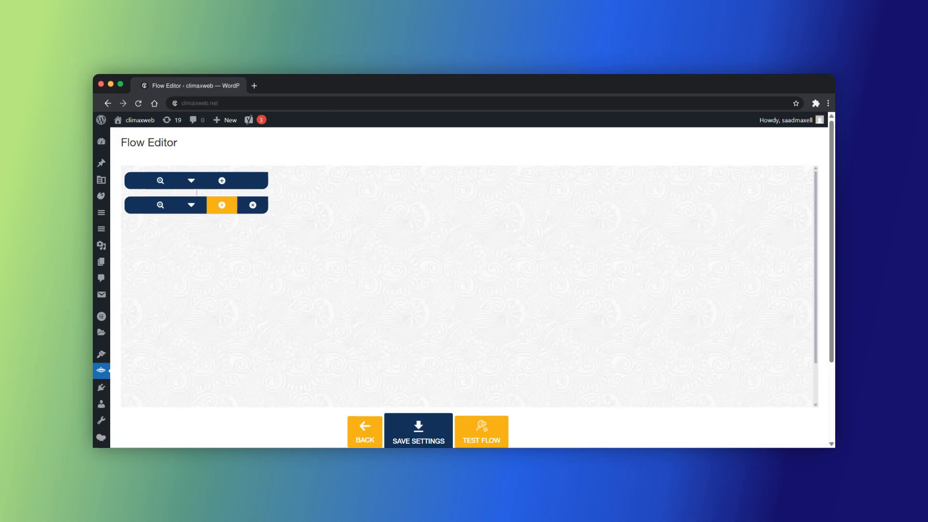
- Add a block below the email block asking "Your phone number ?" that saves the reply into the Phone data entity
{"action": "left_click", "coordinate": [222, 205]}
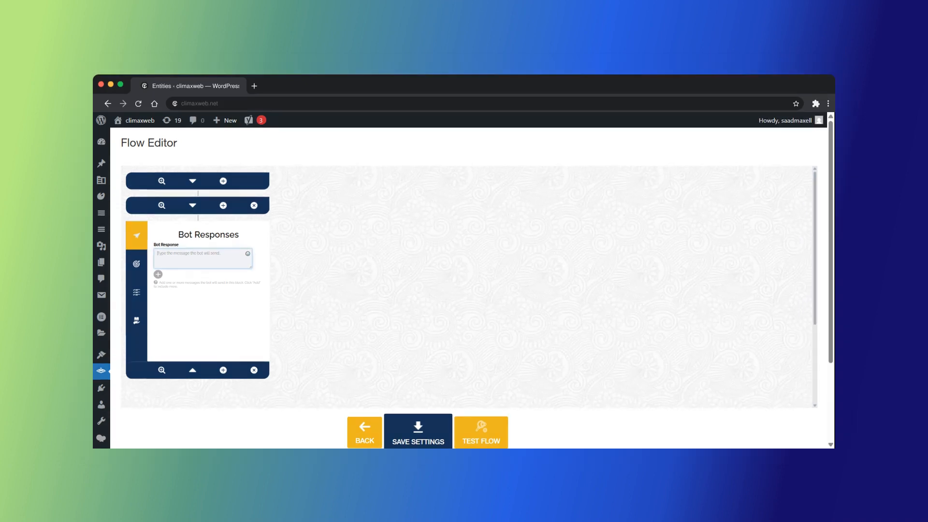
{"action": "type", "text": "Your phone number ?"}
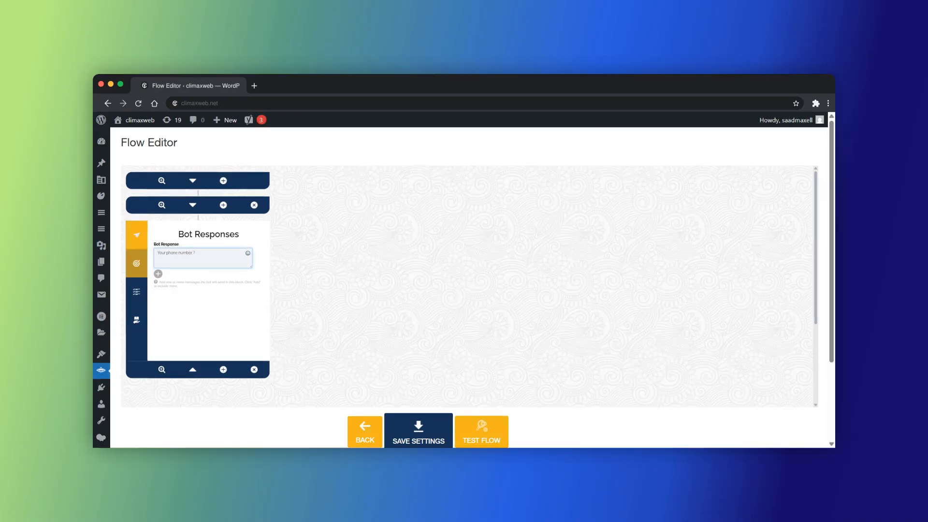
{"action": "left_click", "coordinate": [136, 263]}
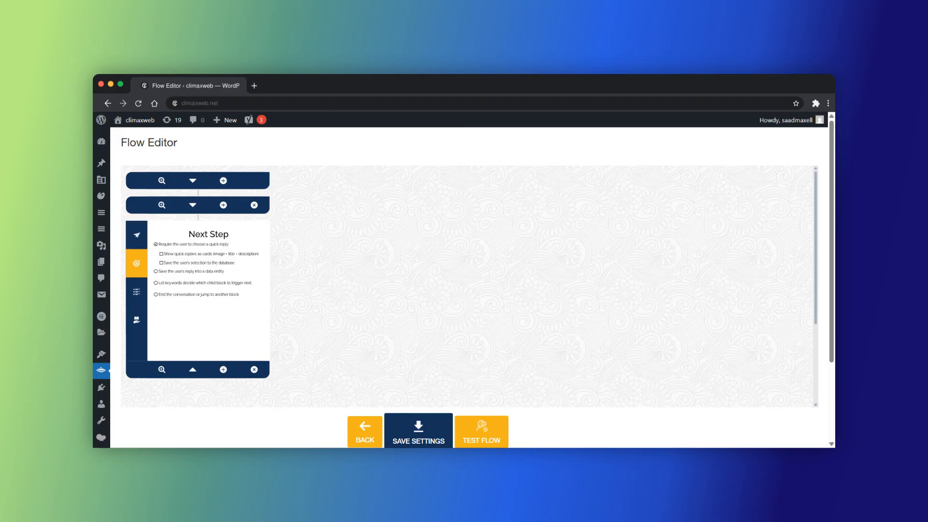
{"action": "left_click", "coordinate": [156, 272]}
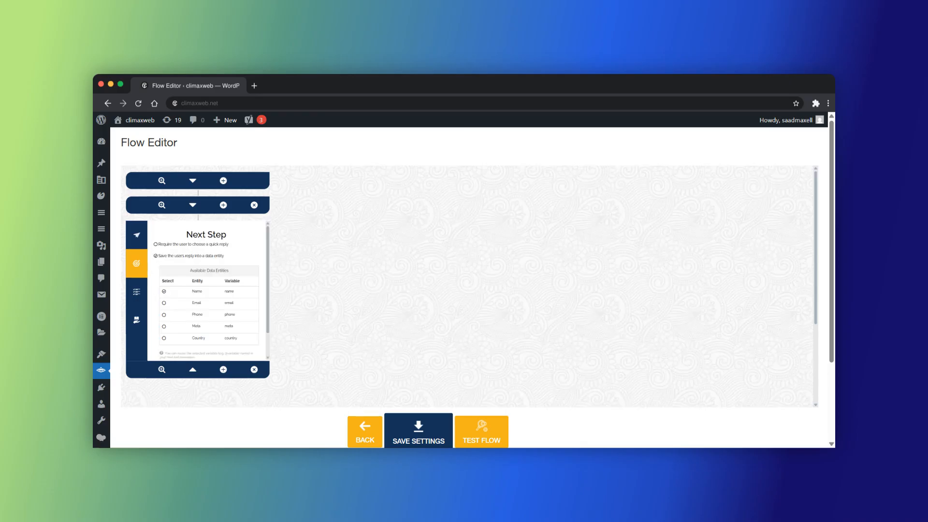
{"action": "left_click", "coordinate": [164, 314]}
{"action": "left_click", "coordinate": [192, 370]}
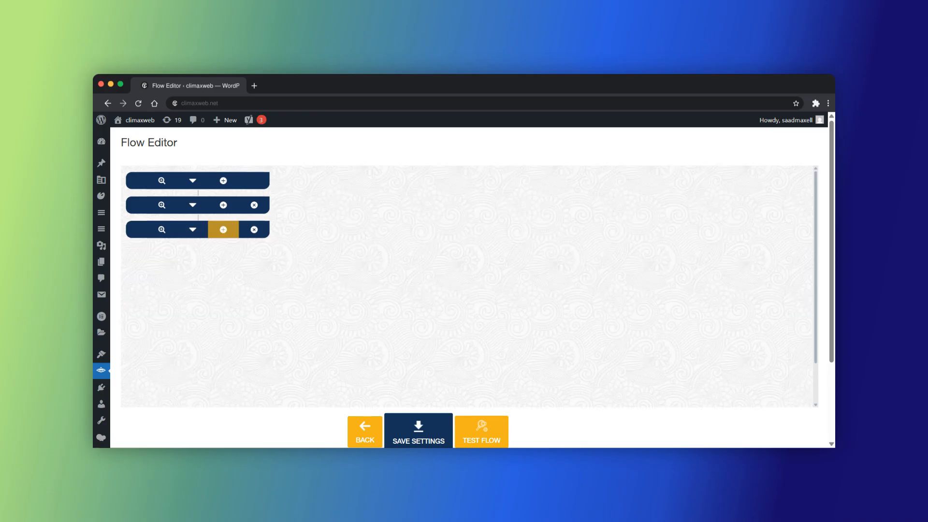
{"action": "left_click", "coordinate": [223, 230]}
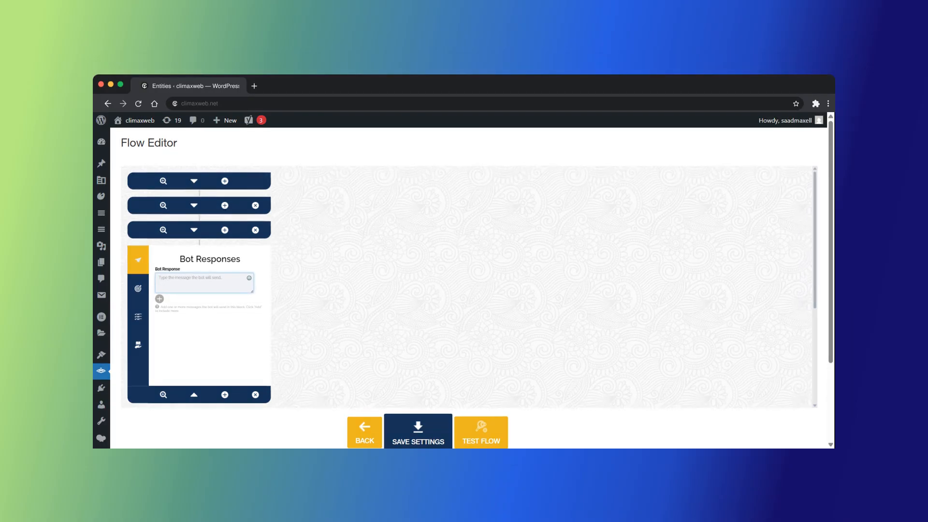
{"action": "type", "text": "Th"}
{"action": "type", "text": "anks @"}
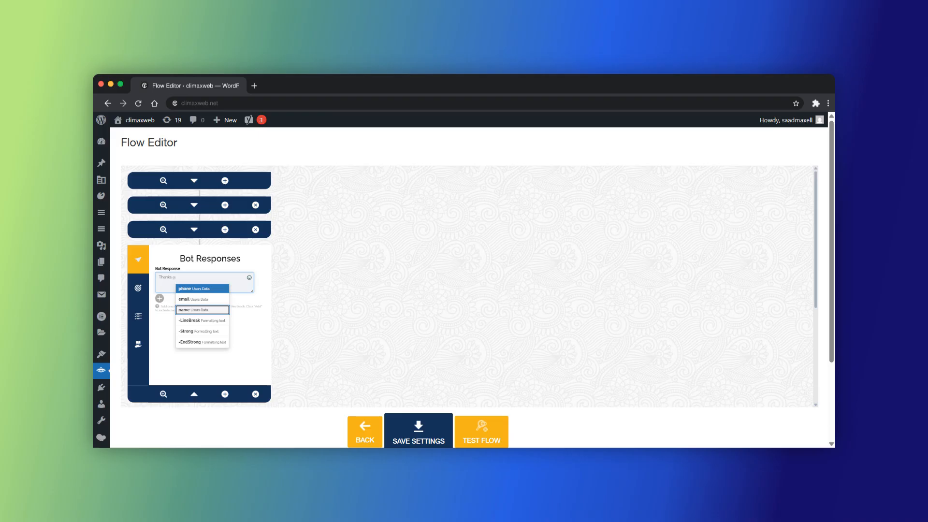
{"action": "left_click", "coordinate": [202, 310]}
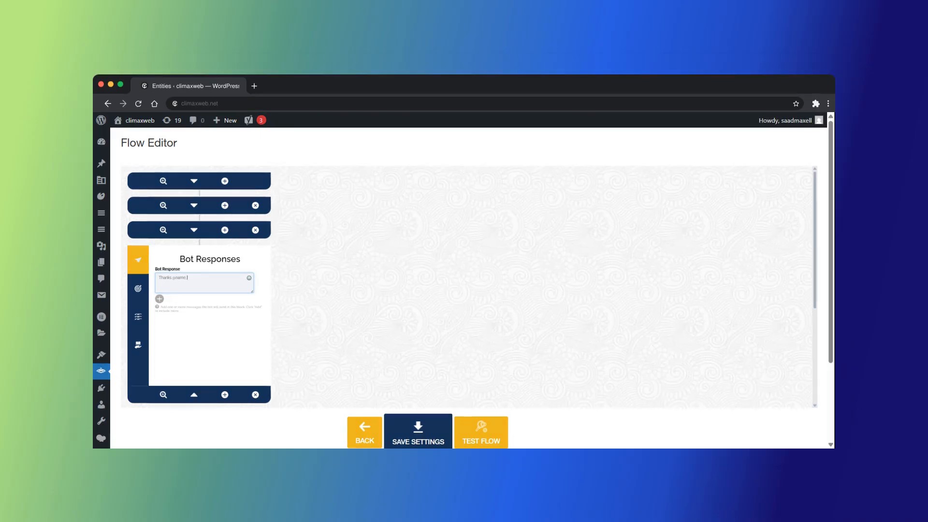
{"action": "type", "text": "where are you from"}
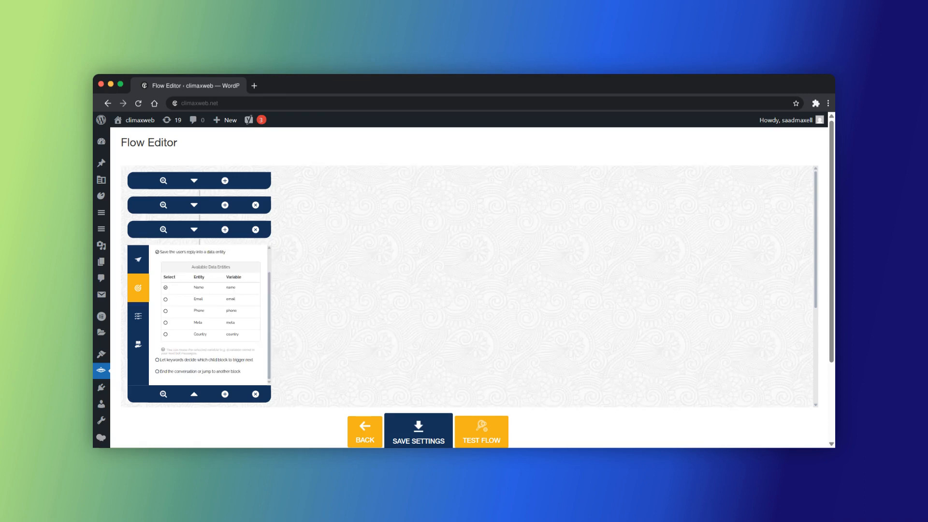
{"action": "left_click", "coordinate": [166, 335]}
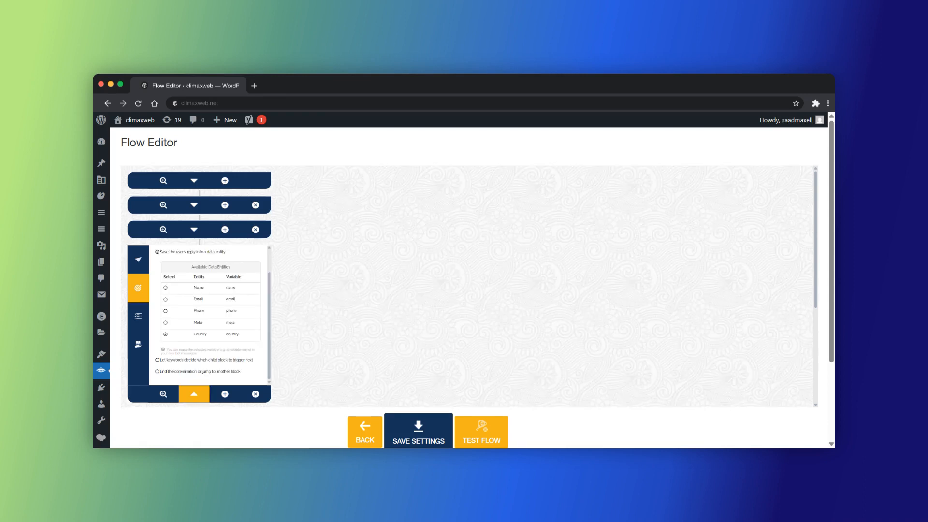
{"action": "left_click", "coordinate": [194, 393]}
- Add a final block saying "Perfect we will get back with you shortly" that ends the conversation with Close Discussion
{"action": "left_click", "coordinate": [225, 254]}
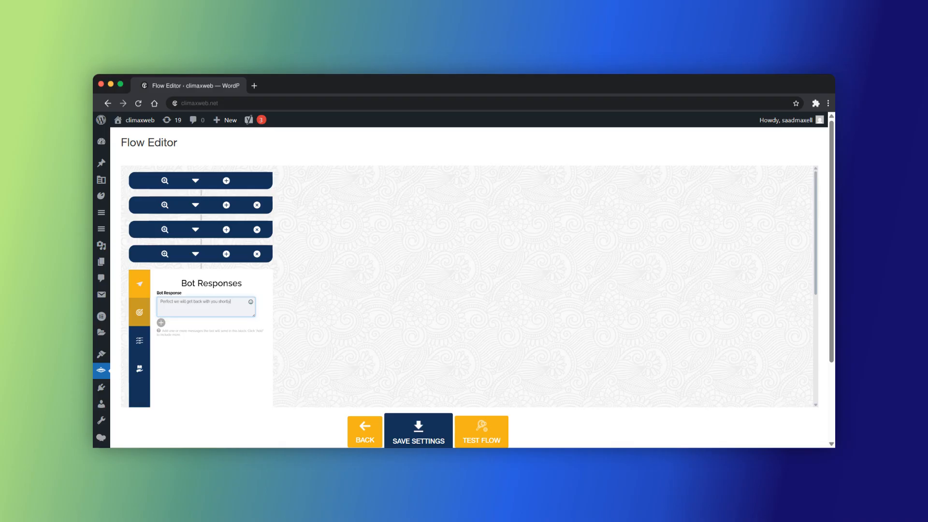
{"action": "left_click", "coordinate": [139, 312]}
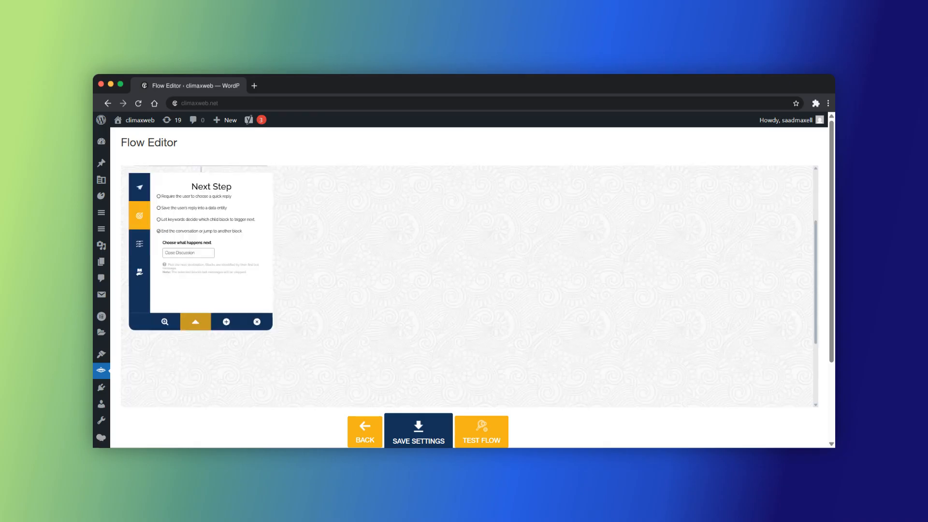
{"action": "left_click", "coordinate": [195, 321]}
- Save the flow's settings and start a test of the flow
{"action": "left_click", "coordinate": [418, 427]}
{"action": "left_click", "coordinate": [481, 400]}
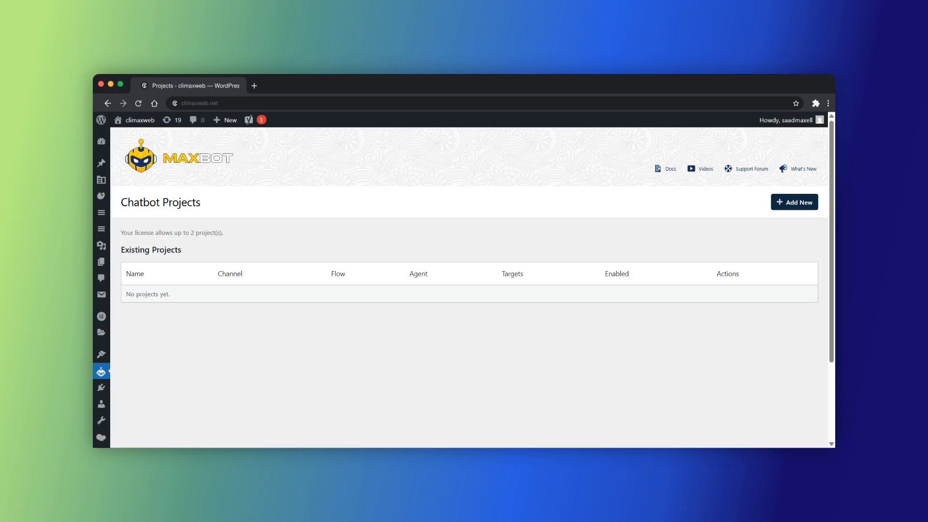
- Start a new chatbot project named "Project to collect data" and open its flow choices
{"action": "left_click", "coordinate": [794, 202]}
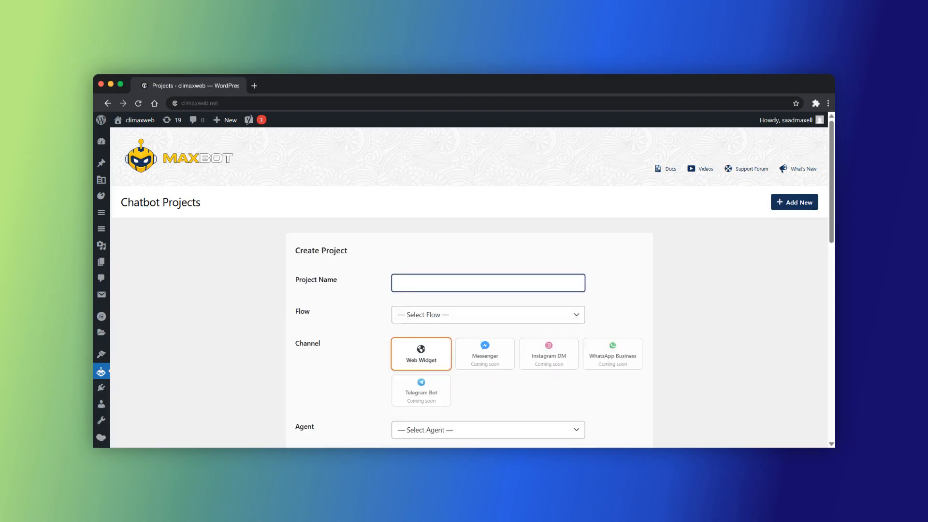
{"action": "type", "text": "Project to collect data"}
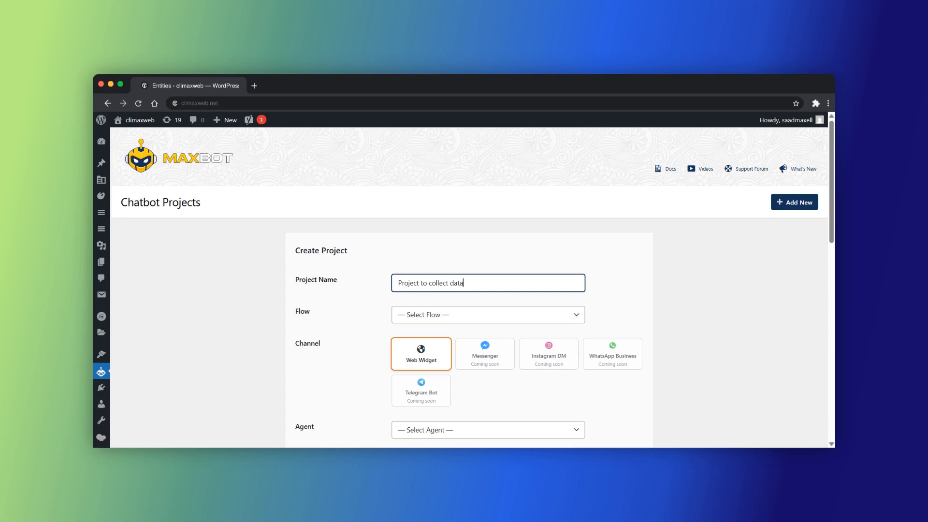
{"action": "left_click", "coordinate": [488, 315]}
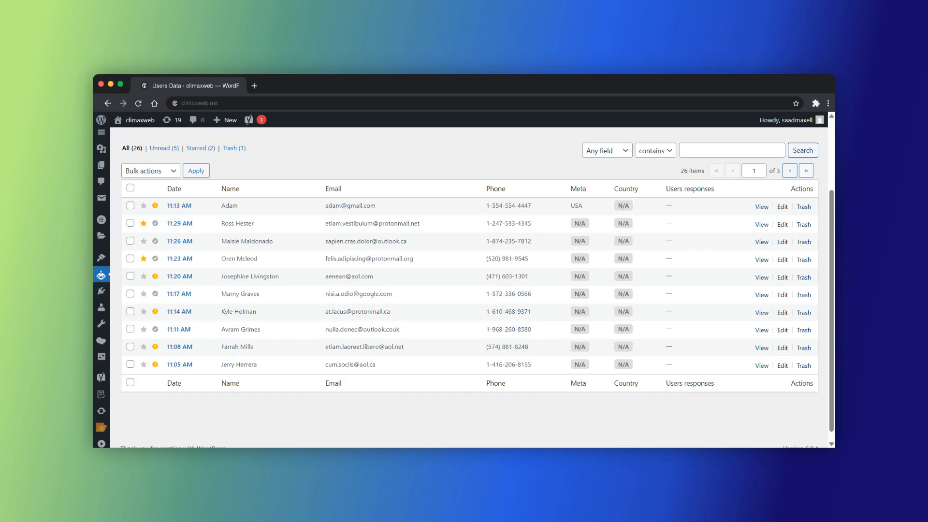
- Highlight the first entry's collected details in the Users Data list, from the name through the user responses
{"action": "left_click_drag", "start_coordinate": [221, 206], "coordinate": [673, 206]}
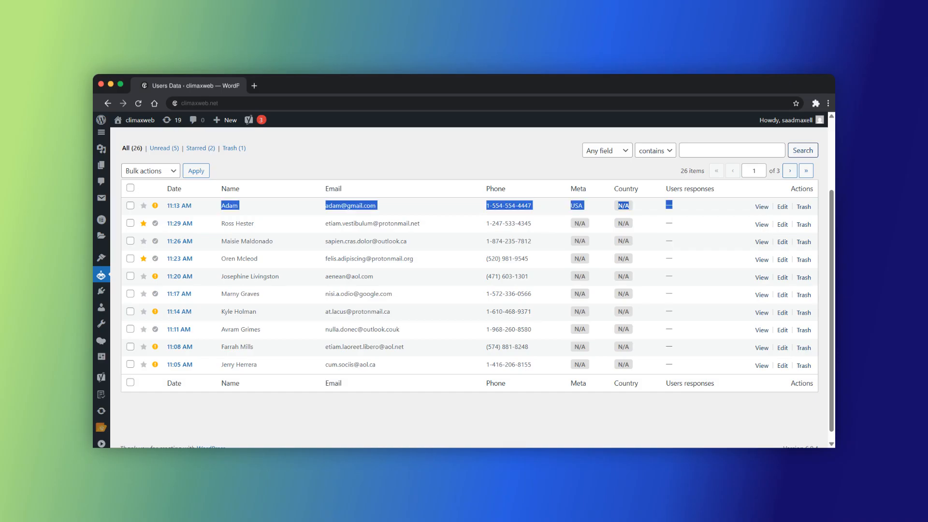